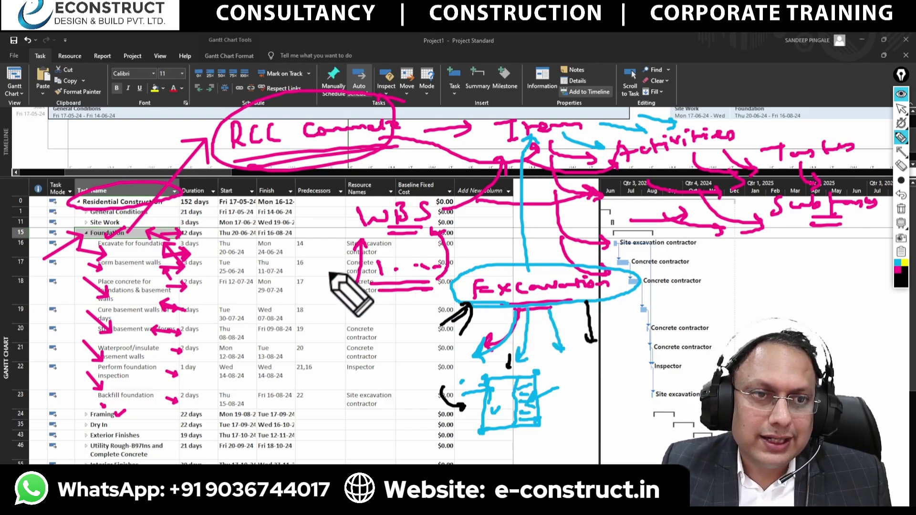
# Step: Add another handwritten stroke to the notes over the Foundation tasks
pyautogui.moveTo(124, 156); pyautogui.dragTo(160, 128)
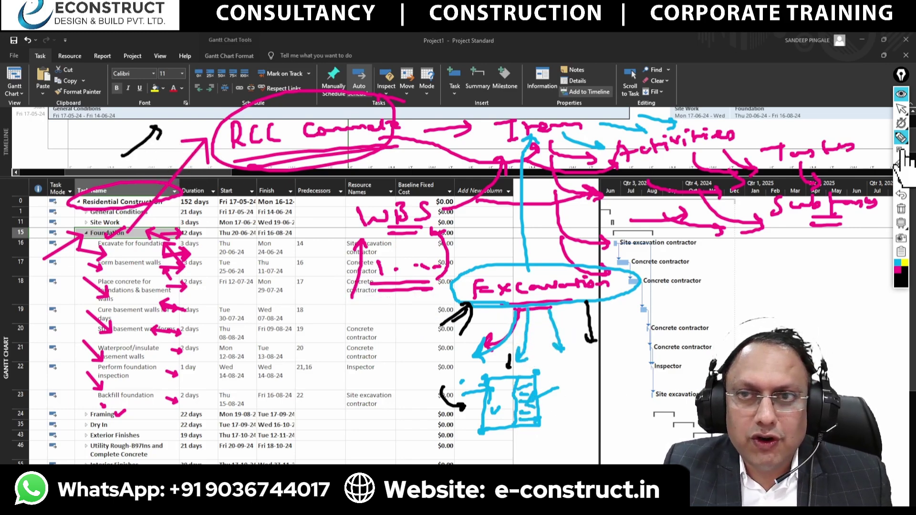
# Step: Erase all pen annotations and switch to the Network Diagram view, zoomed in on the boxes
pyautogui.click(901, 209)
pyautogui.click(902, 109)
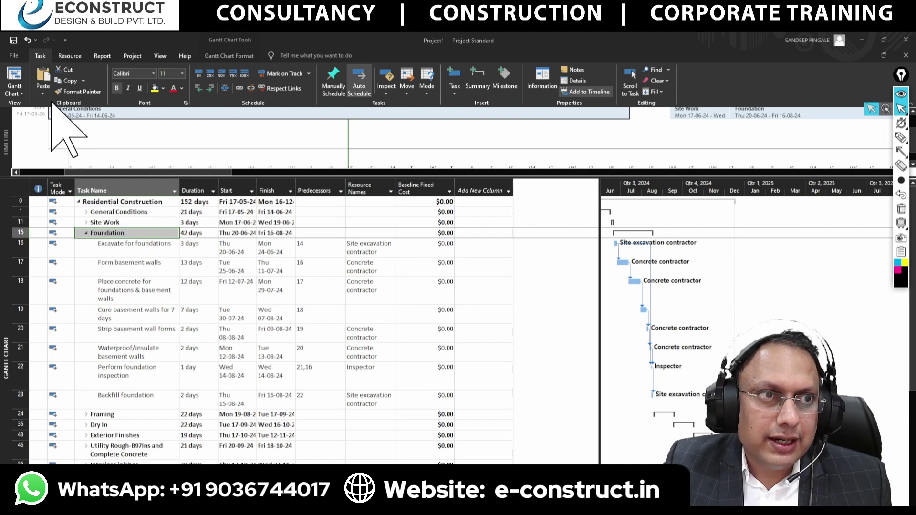
pyautogui.click(21, 93)
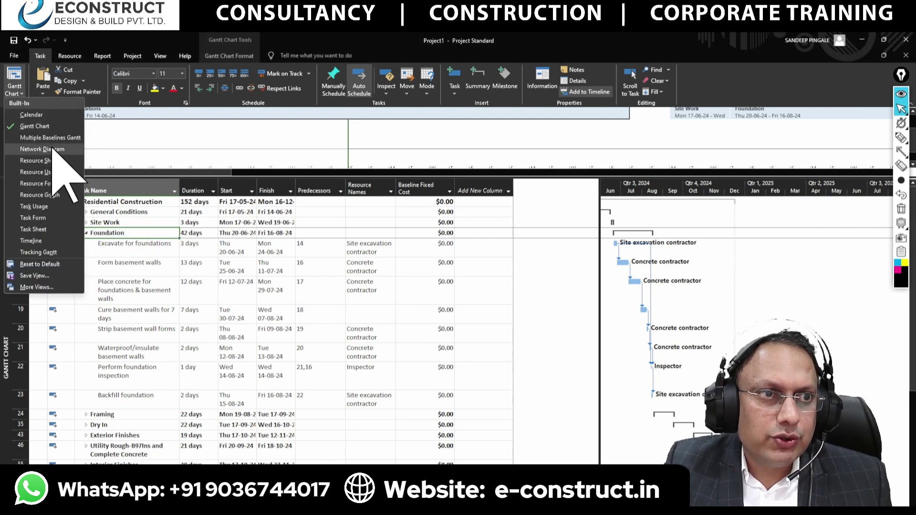
pyautogui.click(42, 149)
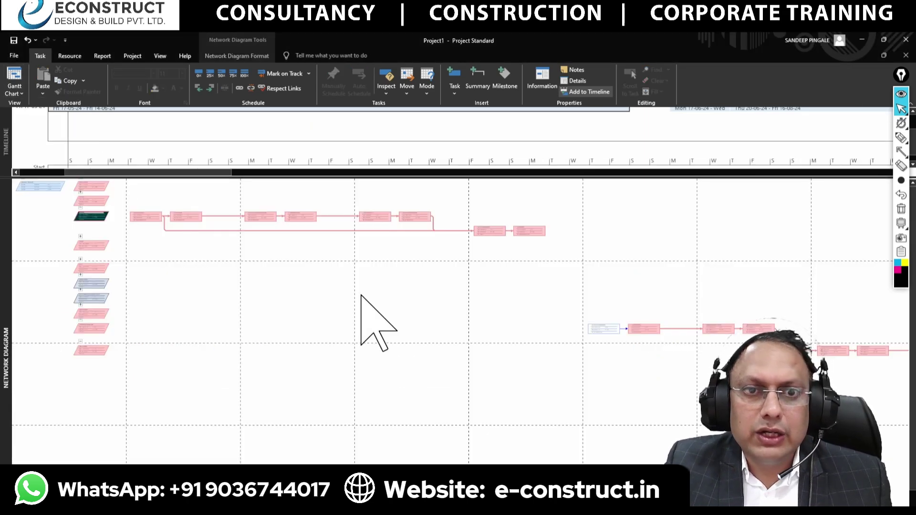
pyautogui.scroll(3, 89, 228)
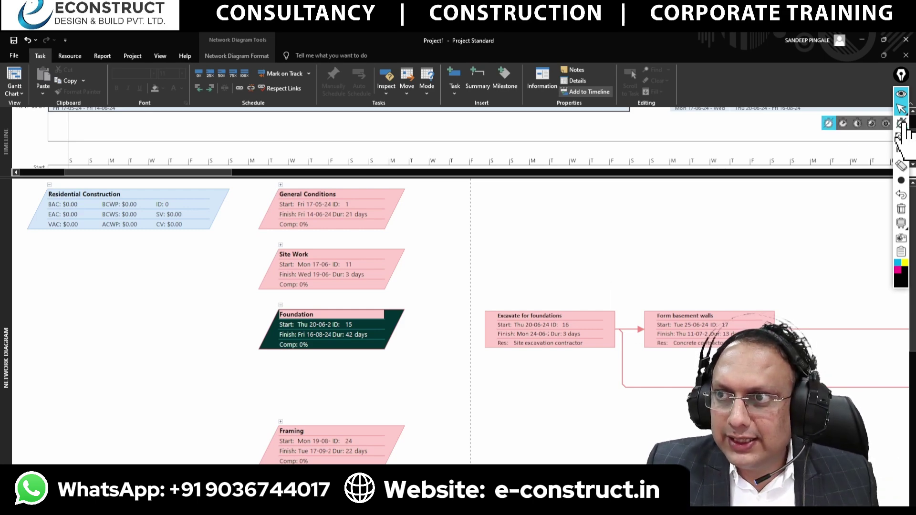
pyautogui.click(902, 138)
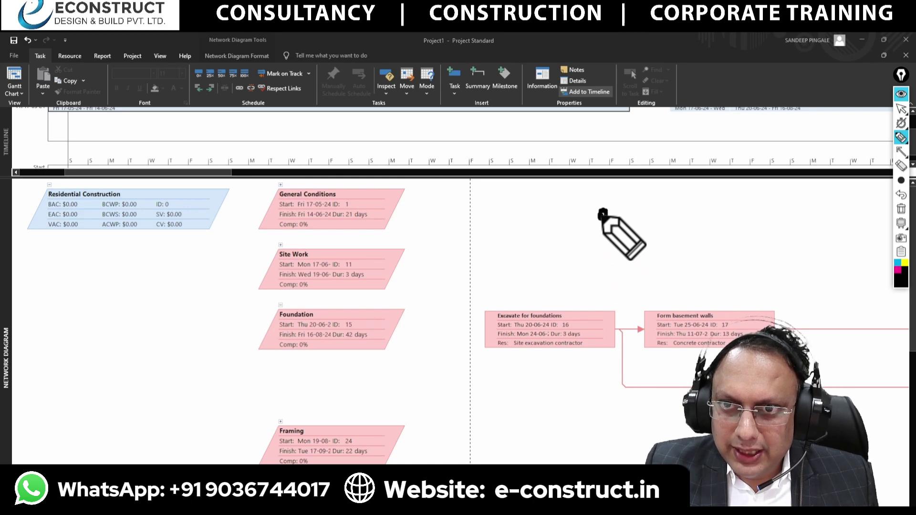
pyautogui.moveTo(603, 213); pyautogui.dragTo(433, 194)
pyautogui.moveTo(604, 214); pyautogui.dragTo(722, 184)
pyautogui.moveTo(603, 215); pyautogui.dragTo(783, 225)
pyautogui.moveTo(601, 221)
pyautogui.mouseDown()
pyautogui.moveTo(687, 262)
pyautogui.moveTo(754, 261)
pyautogui.mouseUp()
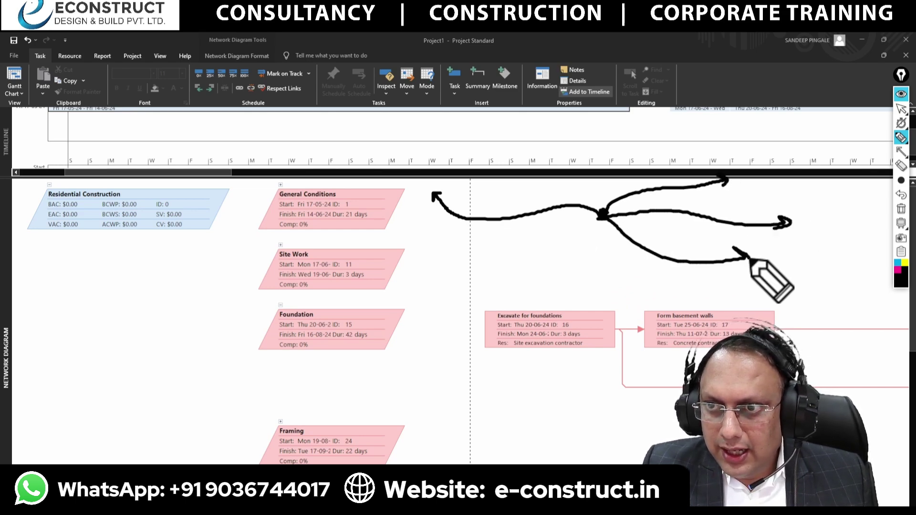
pyautogui.moveTo(601, 220); pyautogui.dragTo(470, 289)
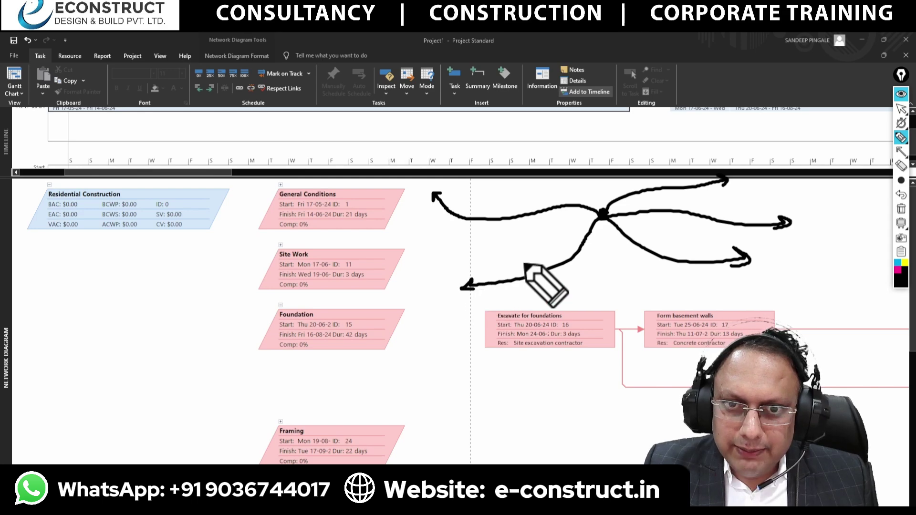
pyautogui.moveTo(603, 219)
pyautogui.mouseDown()
pyautogui.moveTo(577, 336)
pyautogui.moveTo(543, 377)
pyautogui.mouseUp()
pyautogui.moveTo(783, 241)
pyautogui.mouseDown()
pyautogui.moveTo(806, 262)
pyautogui.moveTo(785, 238)
pyautogui.mouseUp()
pyautogui.moveTo(810, 196); pyautogui.dragTo(814, 194)
pyautogui.moveTo(746, 139)
pyautogui.mouseDown()
pyautogui.moveTo(733, 173)
pyautogui.moveTo(741, 137)
pyautogui.mouseUp()
pyautogui.moveTo(430, 142)
pyautogui.mouseDown()
pyautogui.moveTo(437, 177)
pyautogui.moveTo(431, 141)
pyautogui.mouseUp()
pyautogui.moveTo(430, 267)
pyautogui.mouseDown()
pyautogui.moveTo(437, 325)
pyautogui.moveTo(432, 265)
pyautogui.mouseUp()
pyautogui.moveTo(528, 396); pyautogui.dragTo(523, 375)
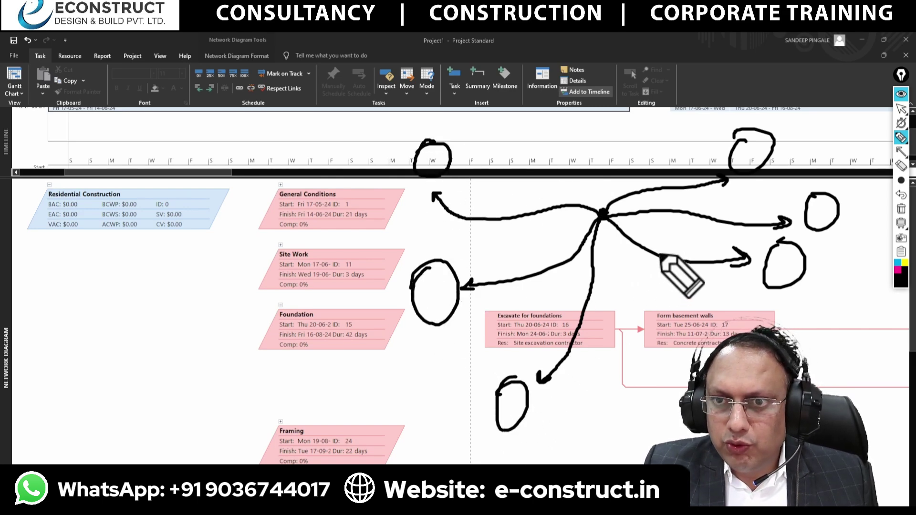
pyautogui.moveTo(753, 267); pyautogui.dragTo(492, 356)
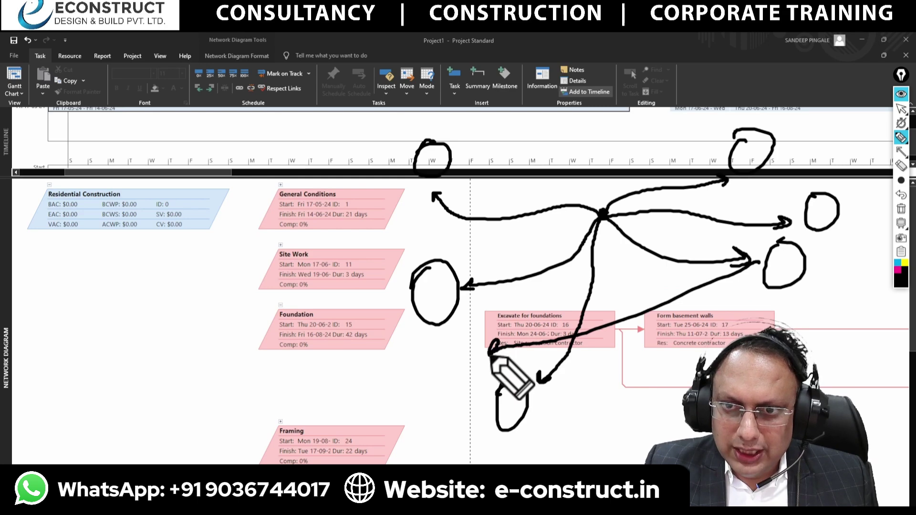
pyautogui.moveTo(466, 292)
pyautogui.mouseDown()
pyautogui.moveTo(553, 365)
pyautogui.moveTo(539, 382)
pyautogui.mouseUp()
pyautogui.moveTo(486, 233)
pyautogui.mouseDown()
pyautogui.moveTo(393, 241)
pyautogui.moveTo(220, 283)
pyautogui.moveTo(219, 294)
pyautogui.mouseUp()
pyautogui.moveTo(129, 340)
pyautogui.mouseDown()
pyautogui.moveTo(177, 310)
pyautogui.moveTo(221, 307)
pyautogui.moveTo(179, 358)
pyautogui.moveTo(196, 333)
pyautogui.moveTo(216, 372)
pyautogui.mouseUp()
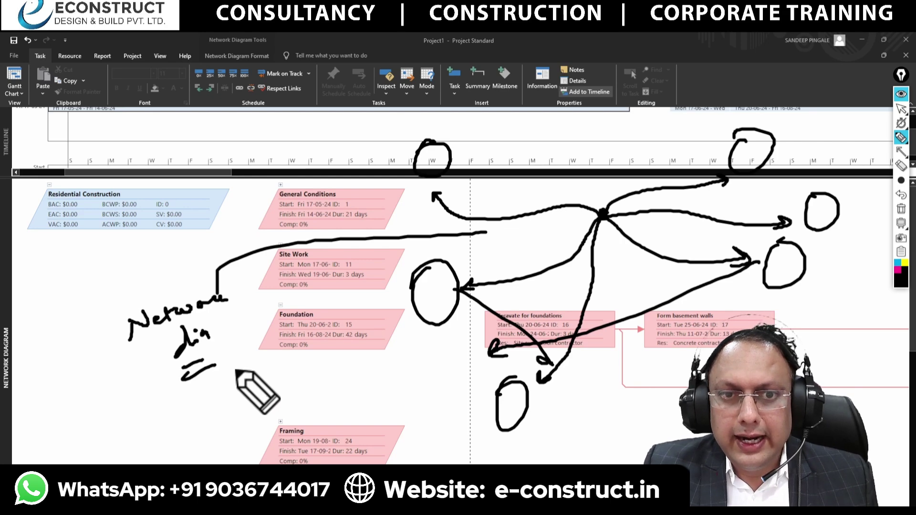
pyautogui.click(901, 210)
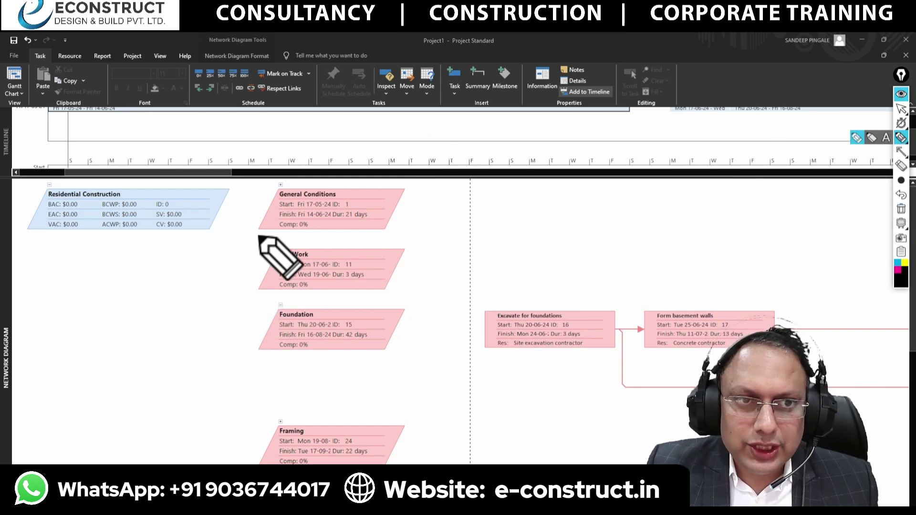
pyautogui.moveTo(137, 249); pyautogui.dragTo(180, 221)
pyautogui.moveTo(299, 230); pyautogui.dragTo(342, 221)
pyautogui.moveTo(350, 282); pyautogui.dragTo(382, 282)
pyautogui.moveTo(353, 345); pyautogui.dragTo(381, 350)
pyautogui.moveTo(319, 462); pyautogui.dragTo(353, 451)
pyautogui.moveTo(477, 343); pyautogui.dragTo(529, 329)
pyautogui.moveTo(637, 334)
pyautogui.mouseDown()
pyautogui.moveTo(643, 352)
pyautogui.moveTo(682, 327)
pyautogui.mouseUp()
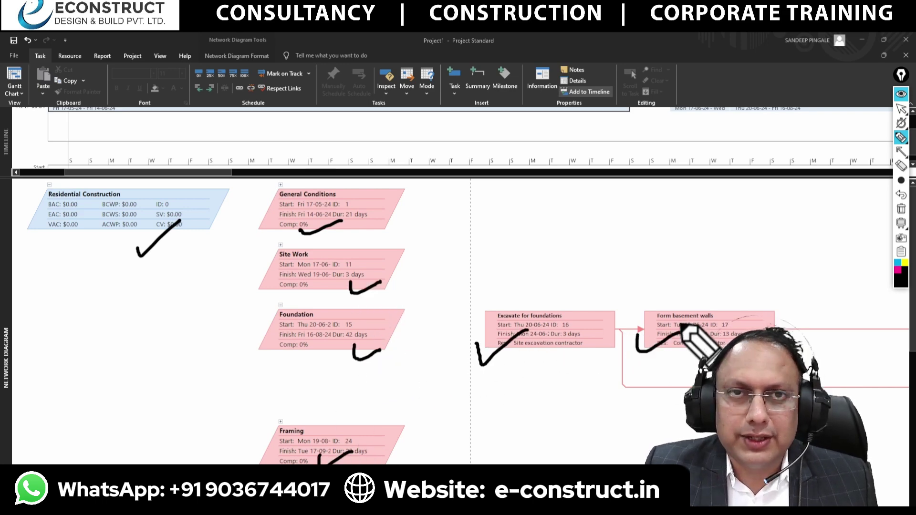
pyautogui.click(901, 209)
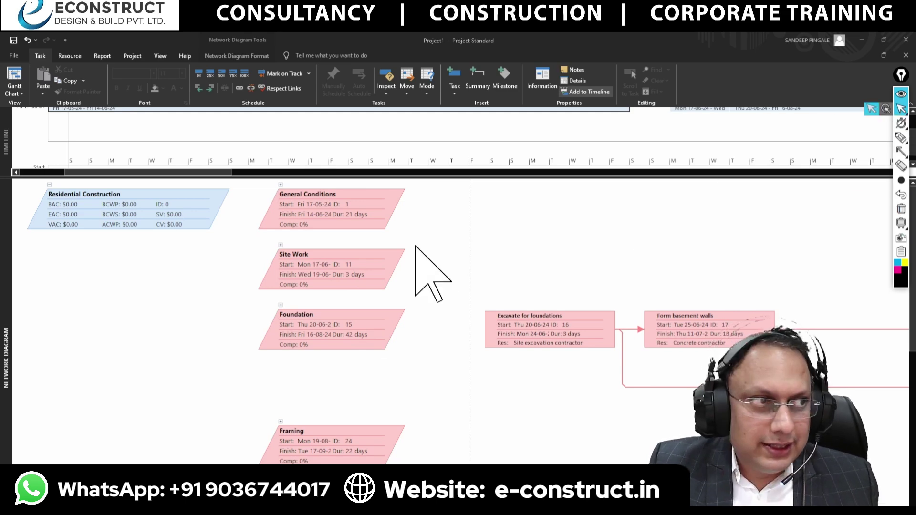
# Step: Preview the Summary, Milestone, Inserted Project and Marked network diagram box styles
pyautogui.scroll(-3, 419, 265)
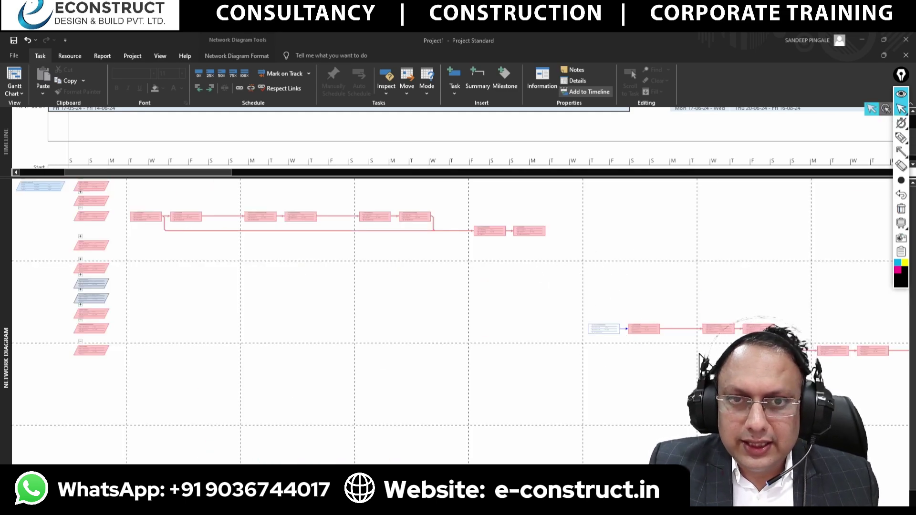
pyautogui.scroll(3, 350, 205)
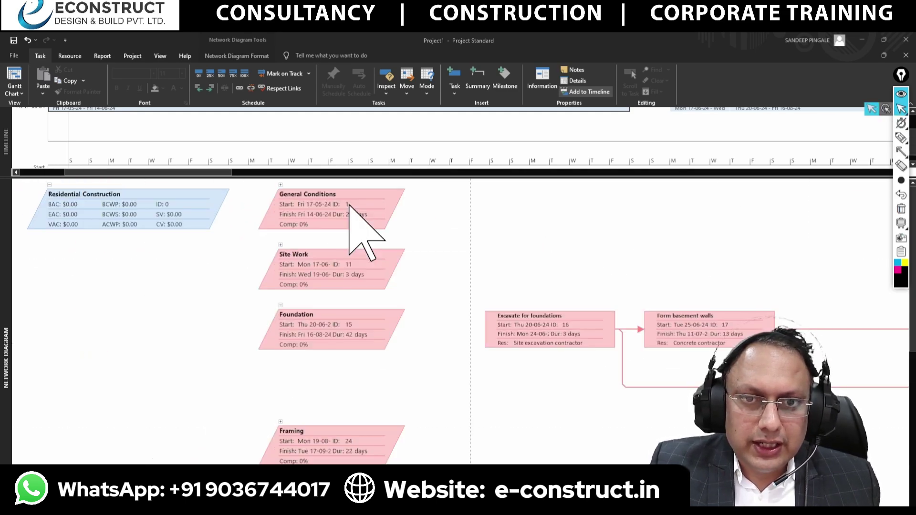
pyautogui.rightClick(389, 234)
pyautogui.click(447, 240)
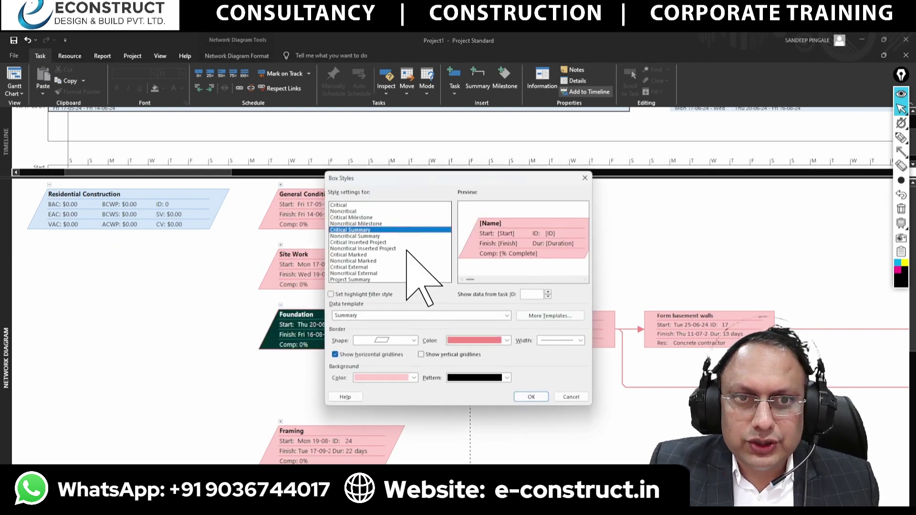
pyautogui.click(371, 236)
pyautogui.click(370, 223)
pyautogui.click(370, 218)
pyautogui.click(370, 223)
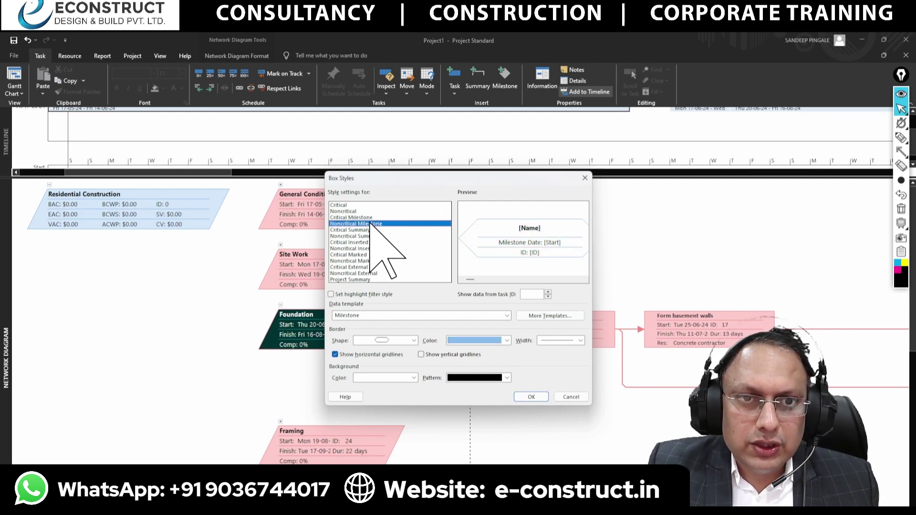
pyautogui.click(367, 230)
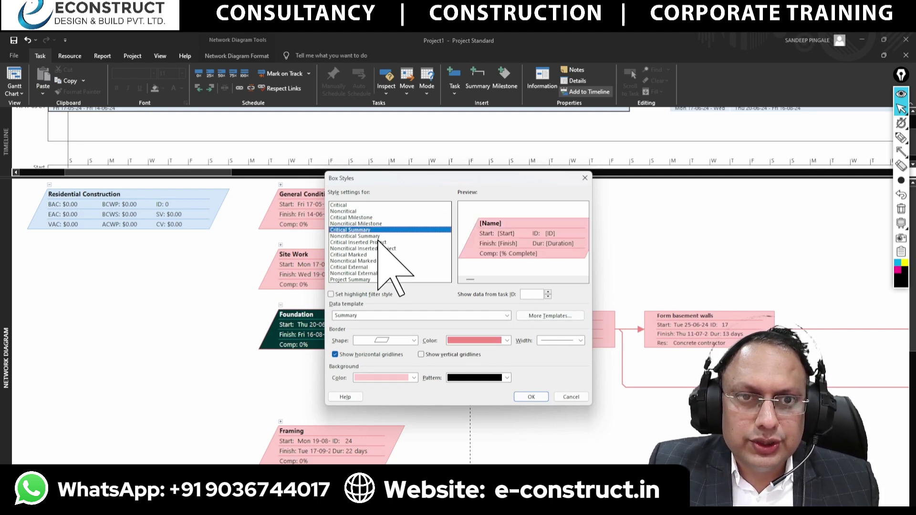
pyautogui.click(375, 242)
pyautogui.click(372, 248)
pyautogui.click(369, 261)
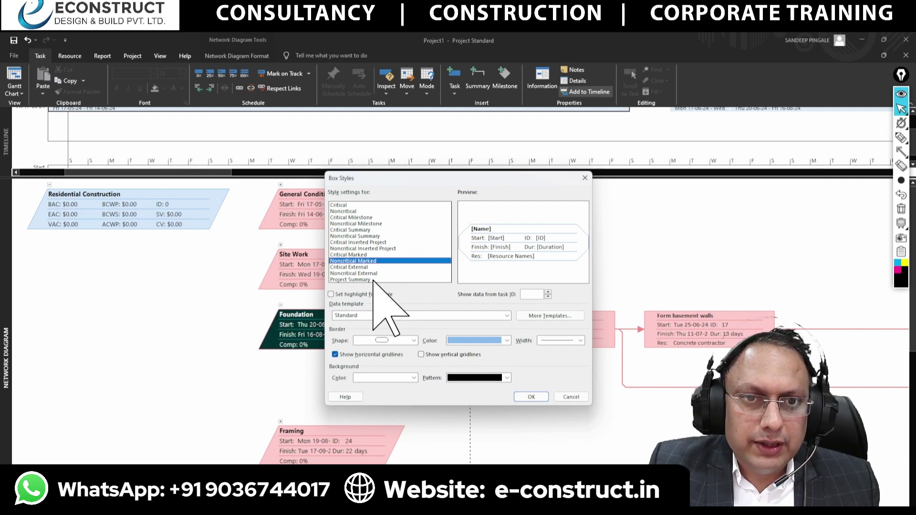
# Step: Apply the Cost data template to the network diagram box style
pyautogui.click(406, 316)
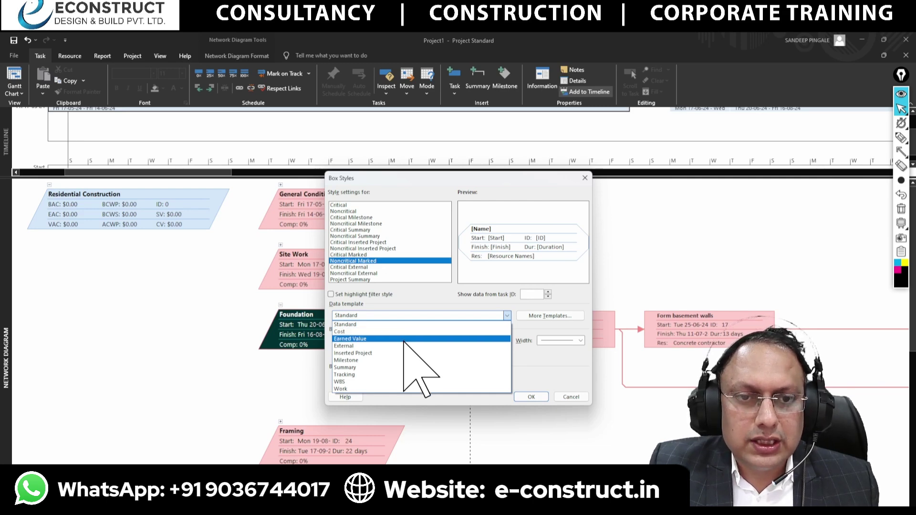
pyautogui.click(404, 332)
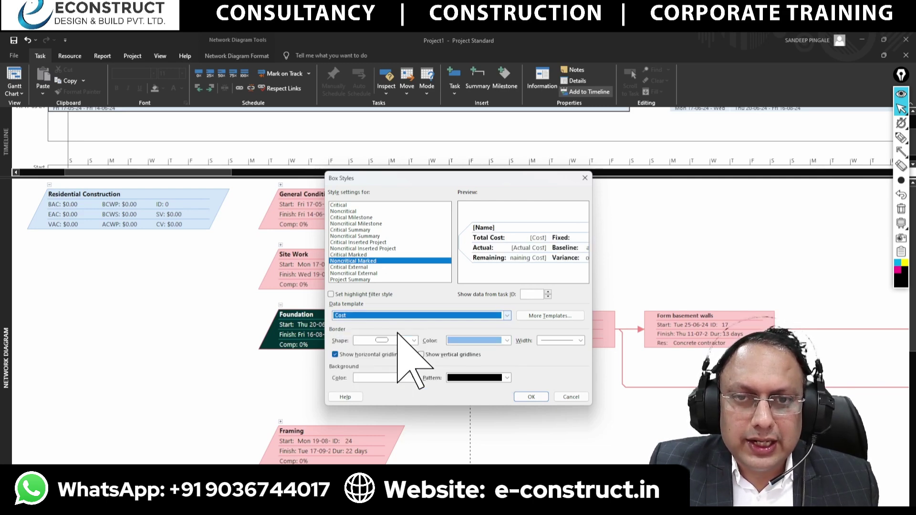
pyautogui.click(531, 398)
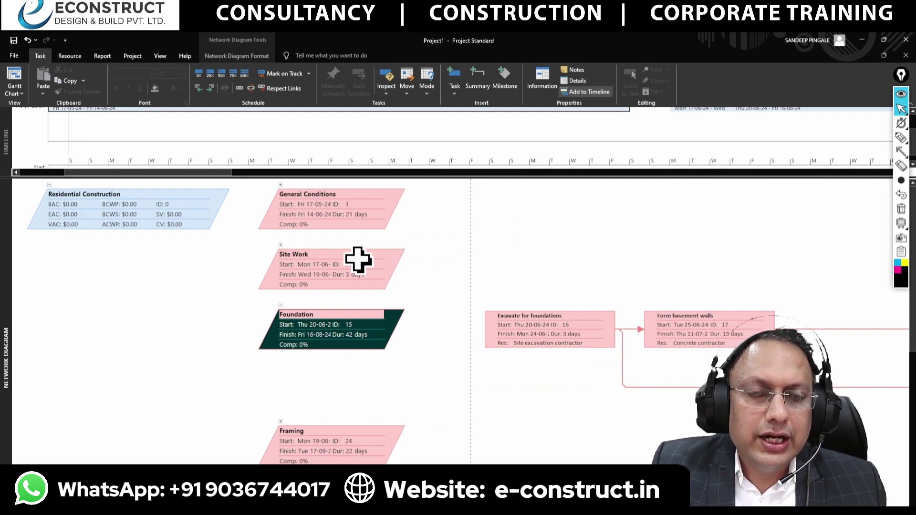
# Step: Zoom out the network diagram to show more task boxes and list the built-in views
pyautogui.scroll(-2, 451, 329)
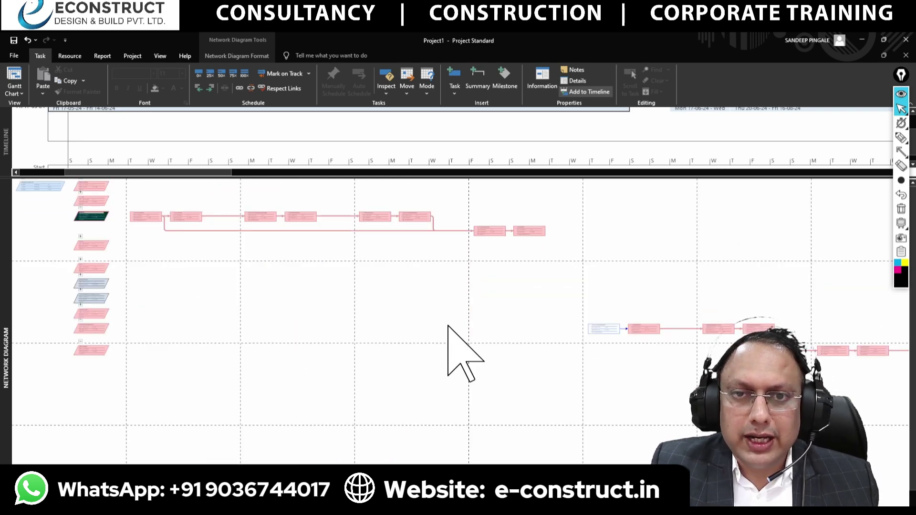
pyautogui.scroll(1, 449, 329)
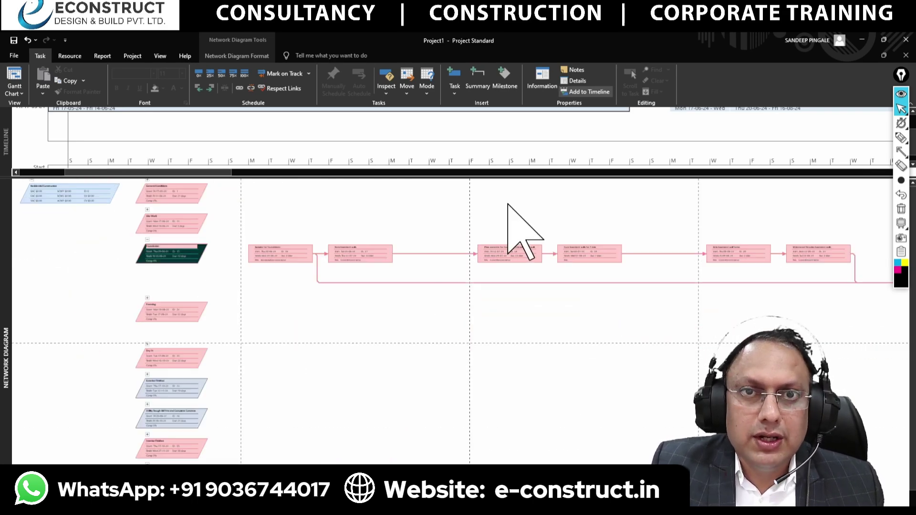
pyautogui.scroll(-1, 495, 322)
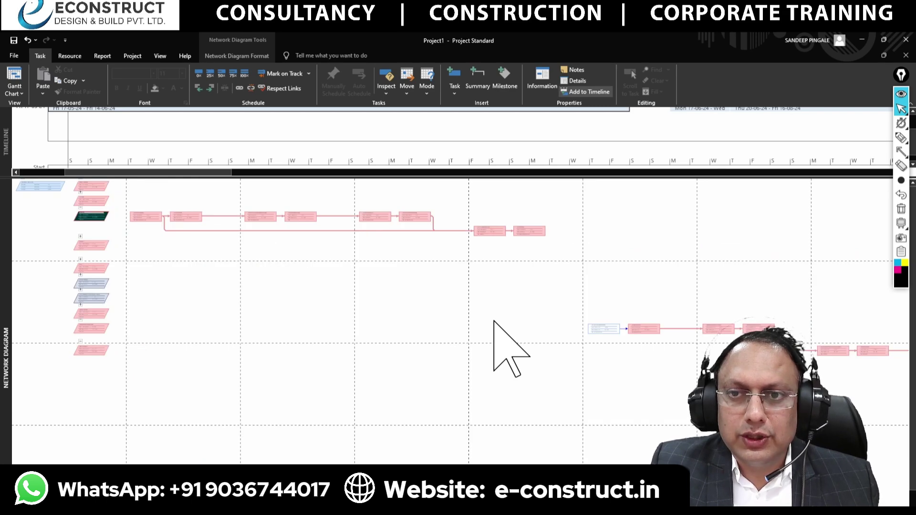
pyautogui.click(15, 89)
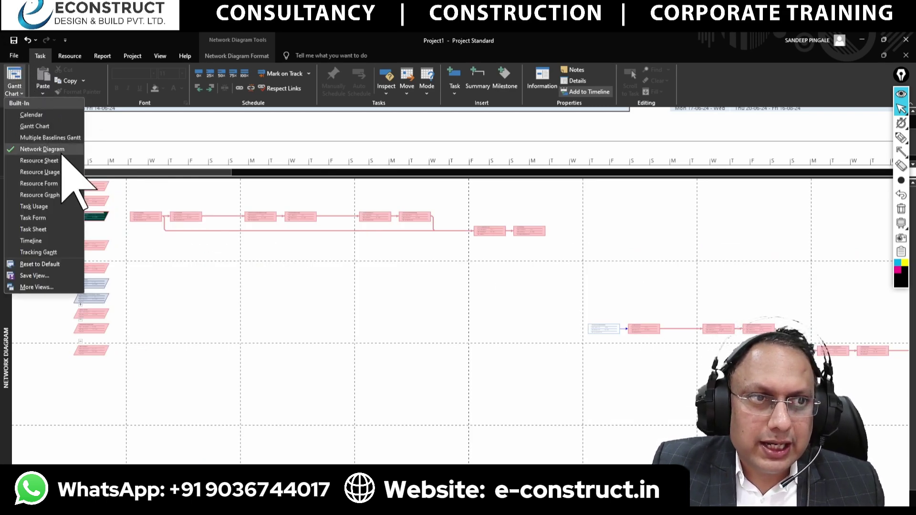
# Step: Show the Resource Sheet, then Resource Usage, and finally the Calendar view
pyautogui.click(63, 160)
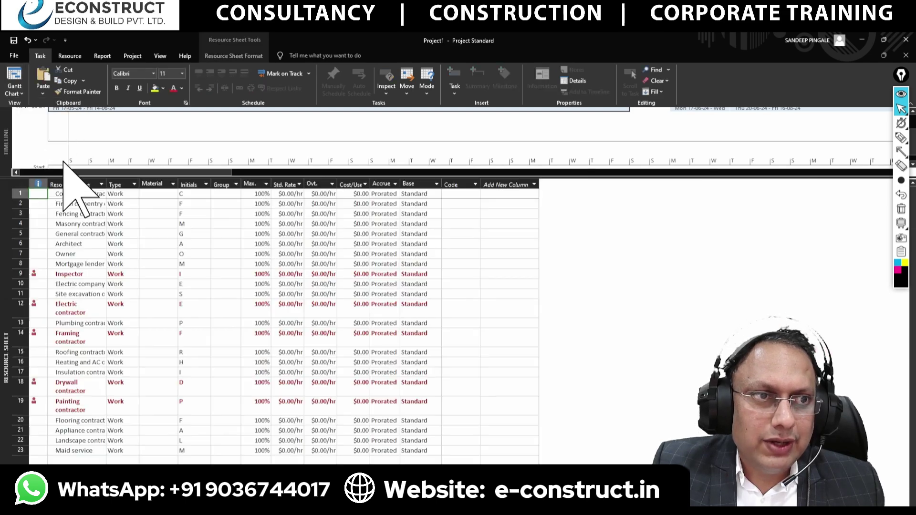
pyautogui.click(14, 89)
pyautogui.click(45, 172)
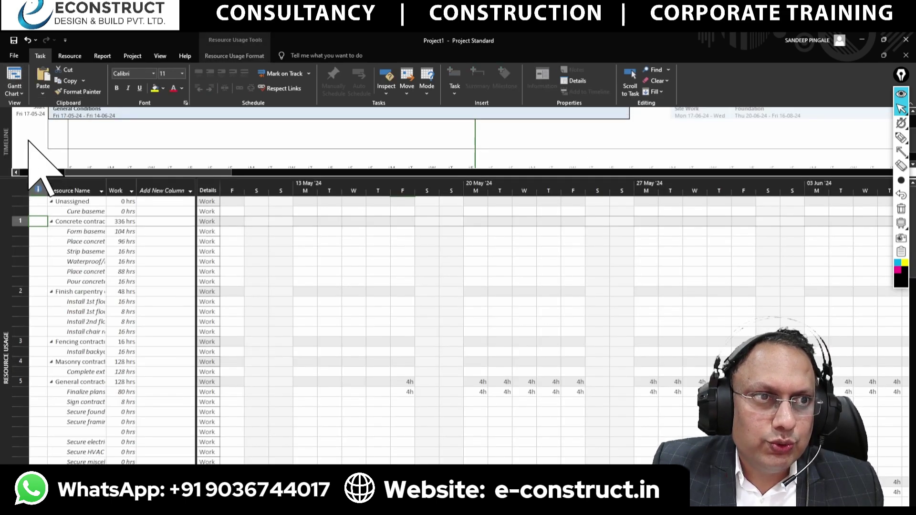
pyautogui.click(14, 90)
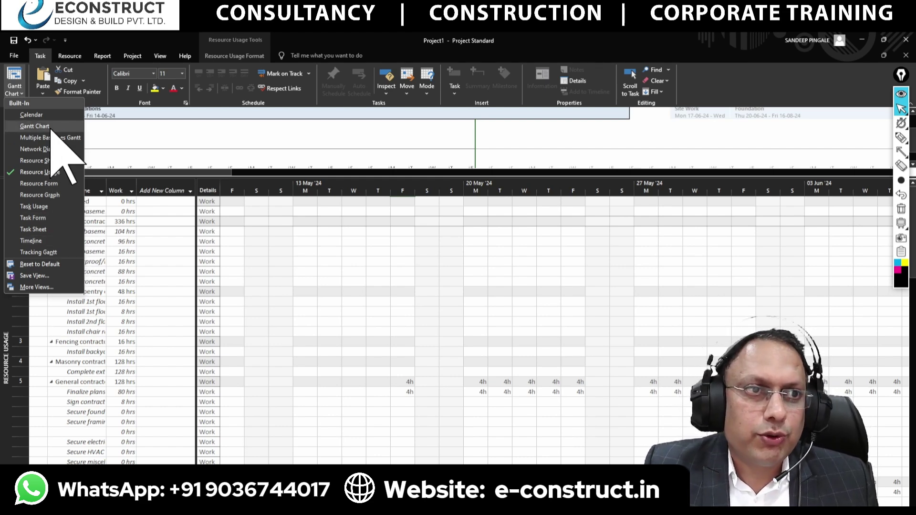
pyautogui.click(45, 115)
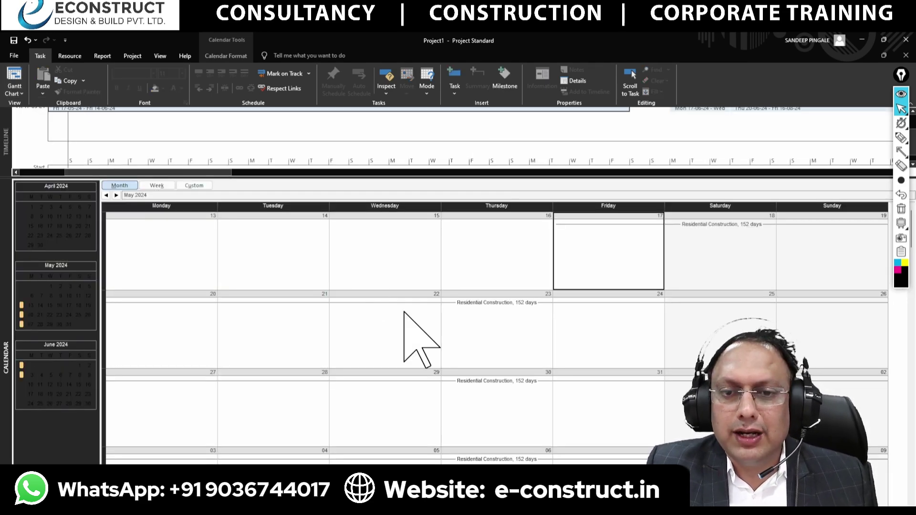
# Step: Scroll the Calendar to the June 24 week showing Excavate for foundations and Form basement walls
pyautogui.scroll(-6, 404, 313)
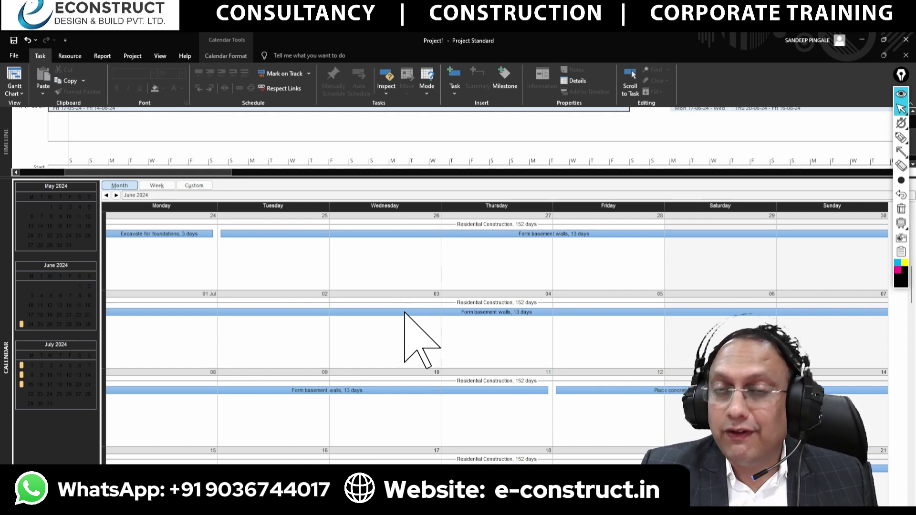
pyautogui.click(15, 90)
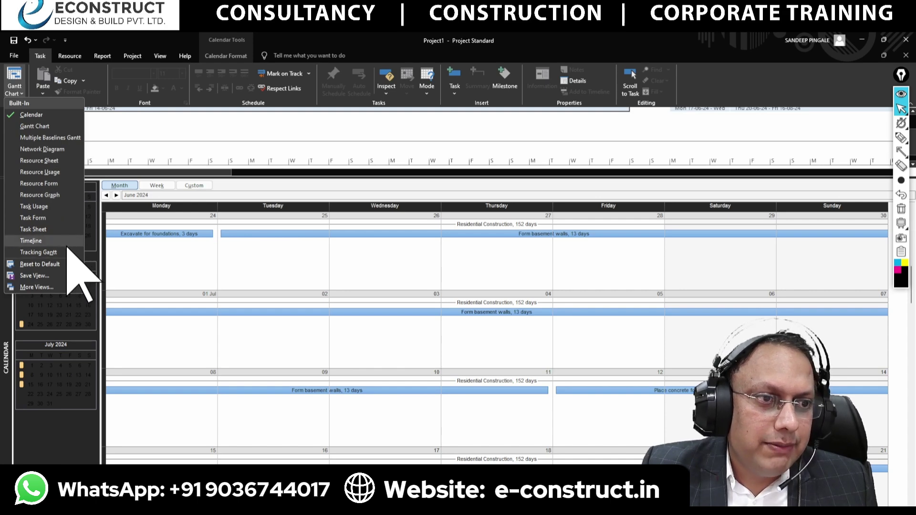
# Step: Switch to Tracking Gantt and highlight row 18's 12-day duration and row 16's start and finish
pyautogui.click(38, 252)
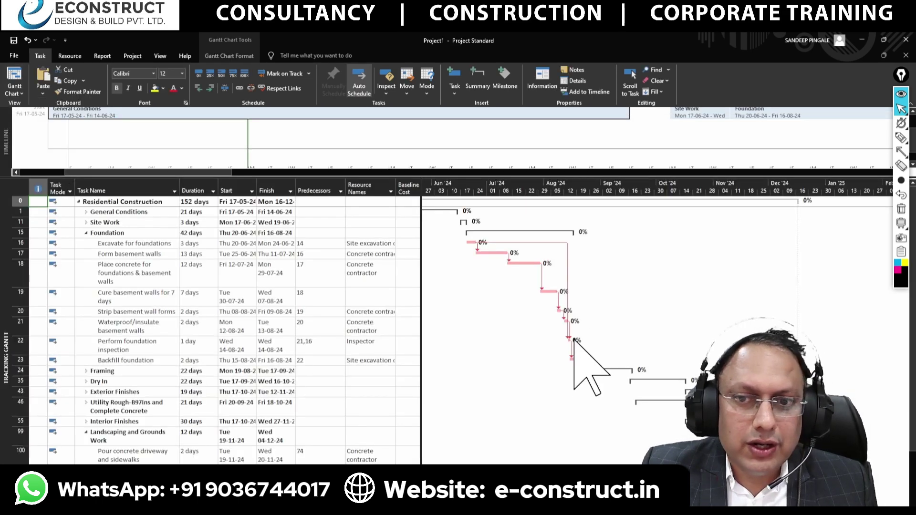
pyautogui.scroll(-5, 480, 329)
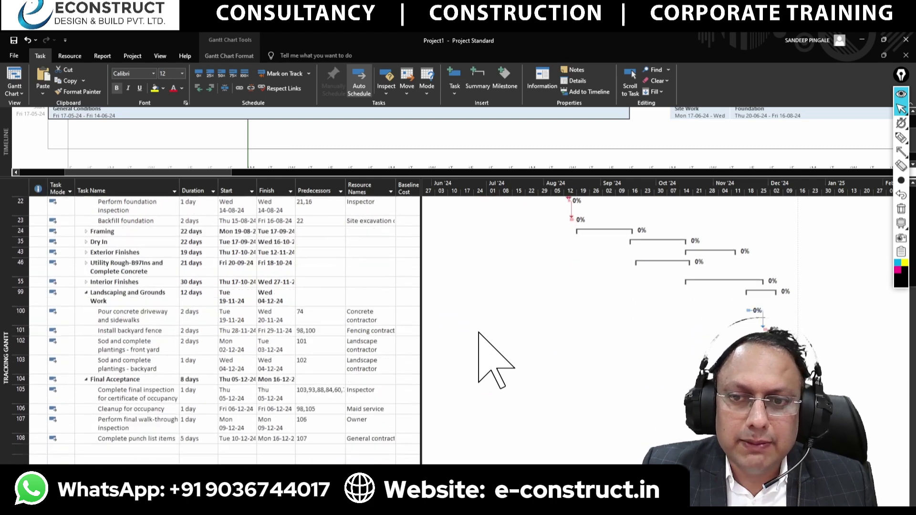
pyautogui.scroll(4, 481, 327)
pyautogui.scroll(2, 494, 325)
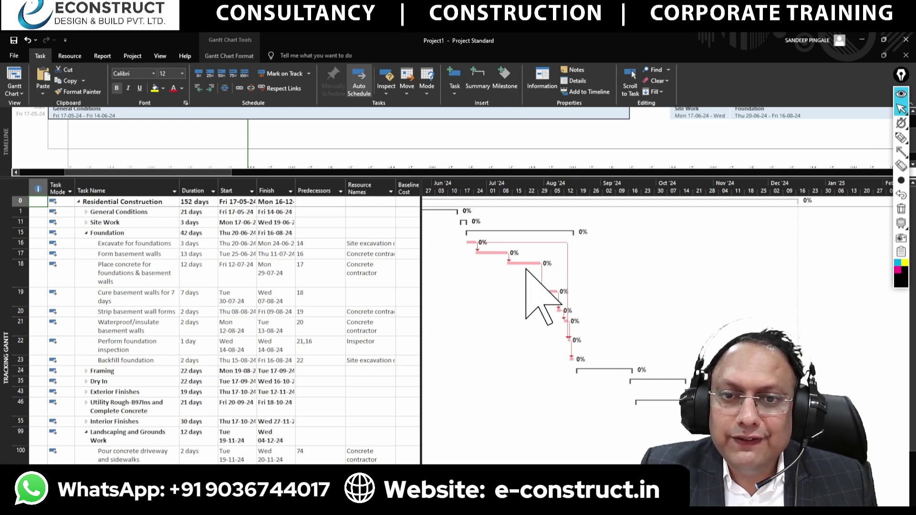
pyautogui.click(194, 265)
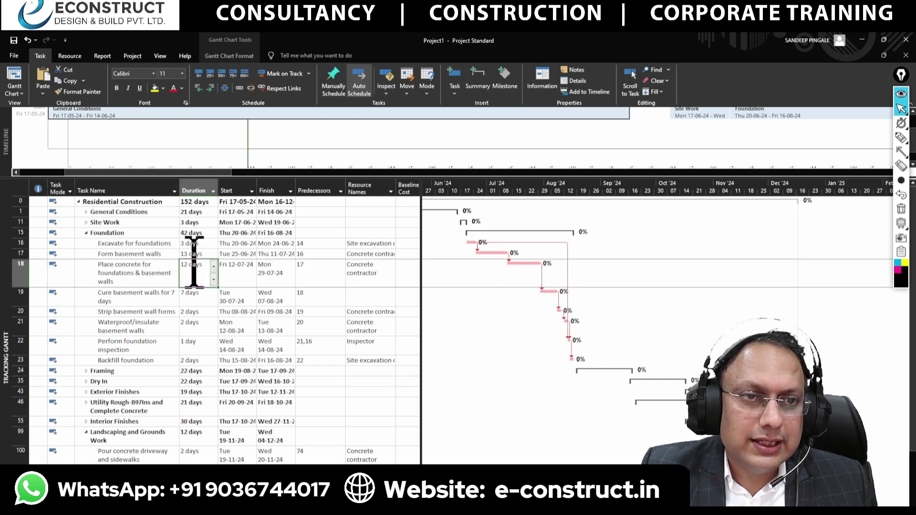
pyautogui.click(241, 245)
pyautogui.click(291, 245)
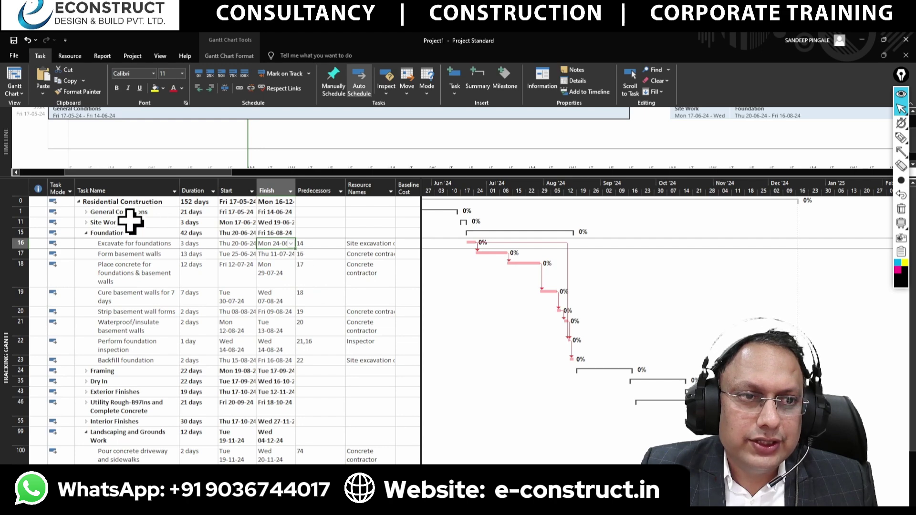
# Step: Highlight utility and driveway tasks, Concrete contractor resources, then select columns Task Mode through Resource Names
pyautogui.click(142, 412)
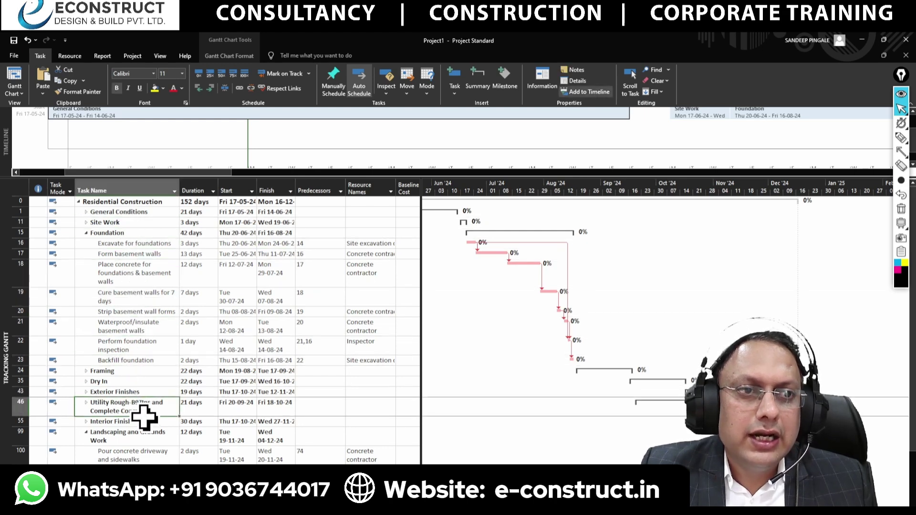
pyautogui.click(136, 451)
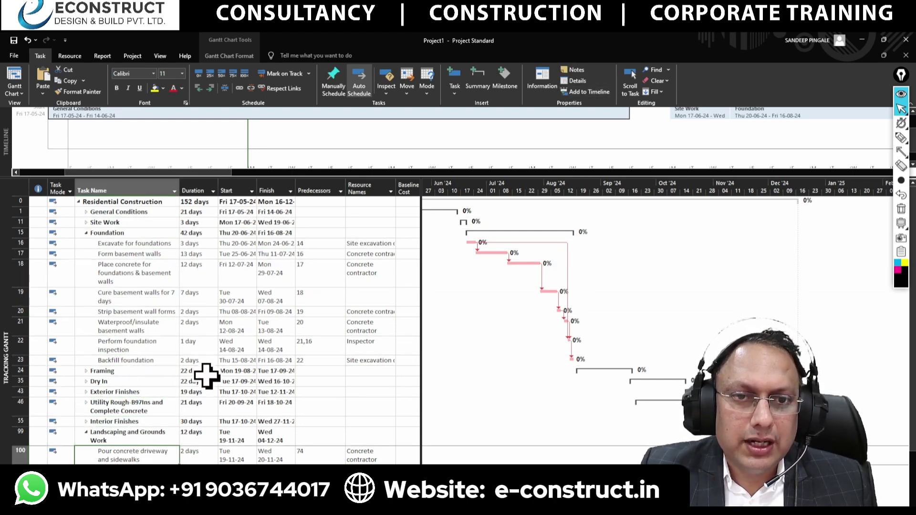
pyautogui.click(377, 244)
pyautogui.click(365, 269)
pyautogui.click(372, 326)
pyautogui.click(371, 361)
pyautogui.click(363, 392)
pyautogui.click(369, 456)
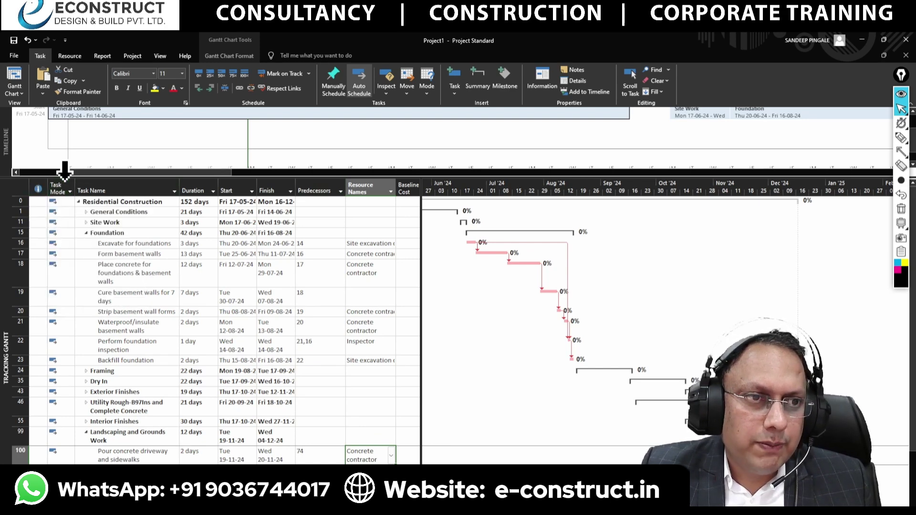
pyautogui.moveTo(63, 183); pyautogui.dragTo(367, 180)
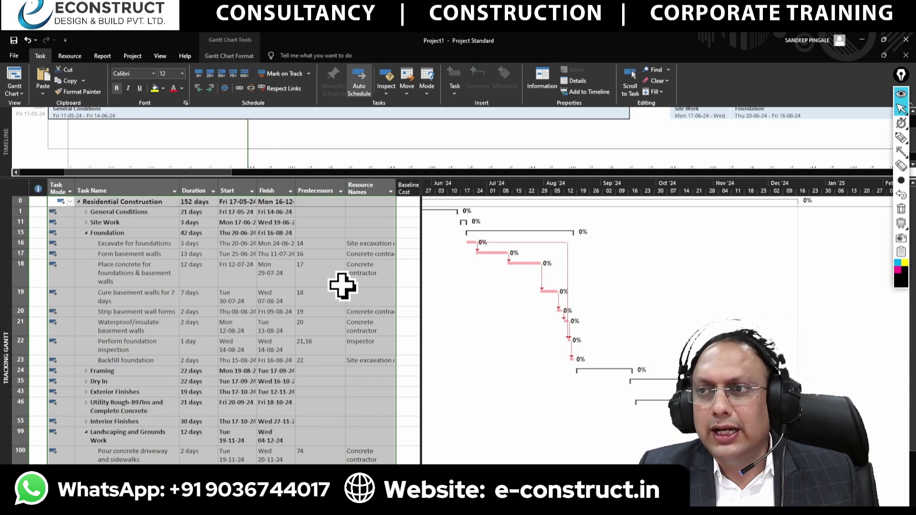
# Step: Draw red freehand arrows from the Start dates up and along the timeline
pyautogui.click(901, 140)
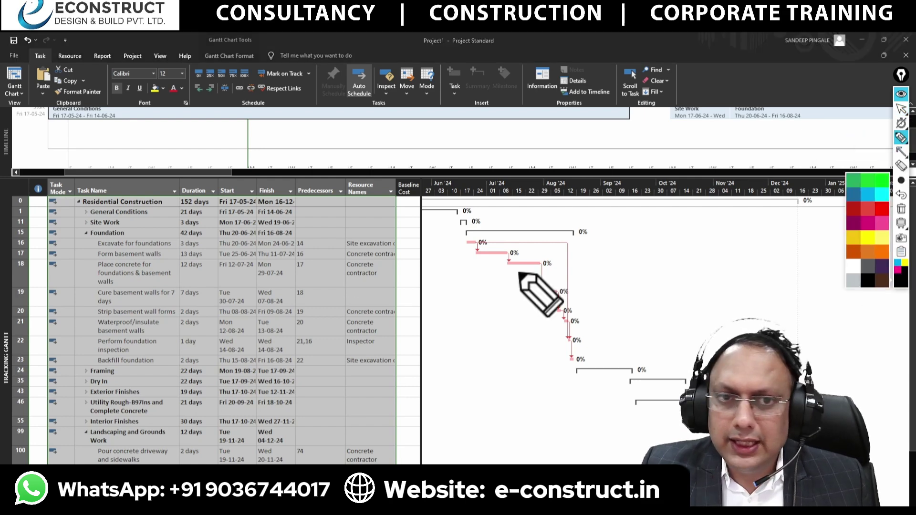
pyautogui.click(886, 213)
pyautogui.moveTo(244, 287)
pyautogui.mouseDown()
pyautogui.moveTo(566, 86)
pyautogui.moveTo(576, 113)
pyautogui.moveTo(621, 125)
pyautogui.moveTo(756, 124)
pyautogui.mouseUp()
pyautogui.moveTo(252, 239); pyautogui.dragTo(374, 149)
pyautogui.moveTo(465, 121)
pyautogui.mouseDown()
pyautogui.moveTo(665, 148)
pyautogui.moveTo(734, 136)
pyautogui.mouseUp()
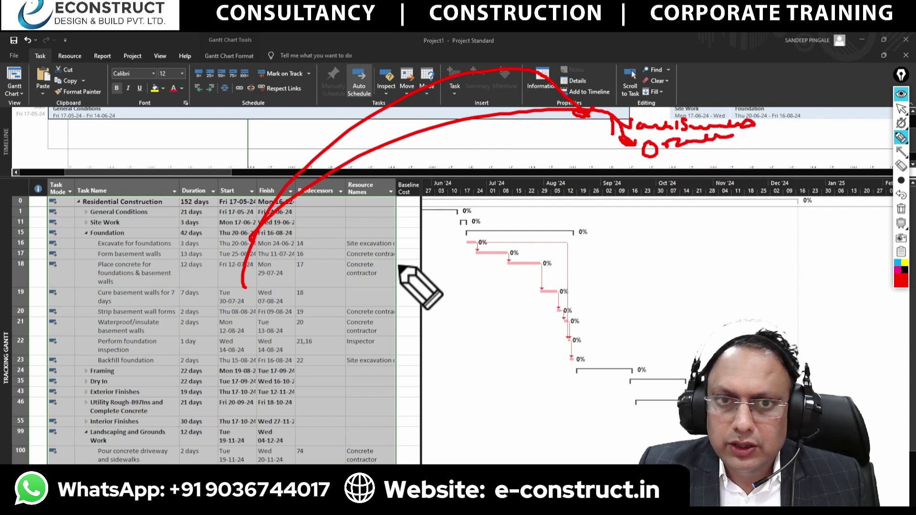
pyautogui.moveTo(246, 286); pyautogui.dragTo(619, 232)
pyautogui.moveTo(619, 233)
pyautogui.mouseDown()
pyautogui.moveTo(606, 237)
pyautogui.moveTo(680, 248)
pyautogui.moveTo(688, 260)
pyautogui.moveTo(733, 162)
pyautogui.mouseUp()
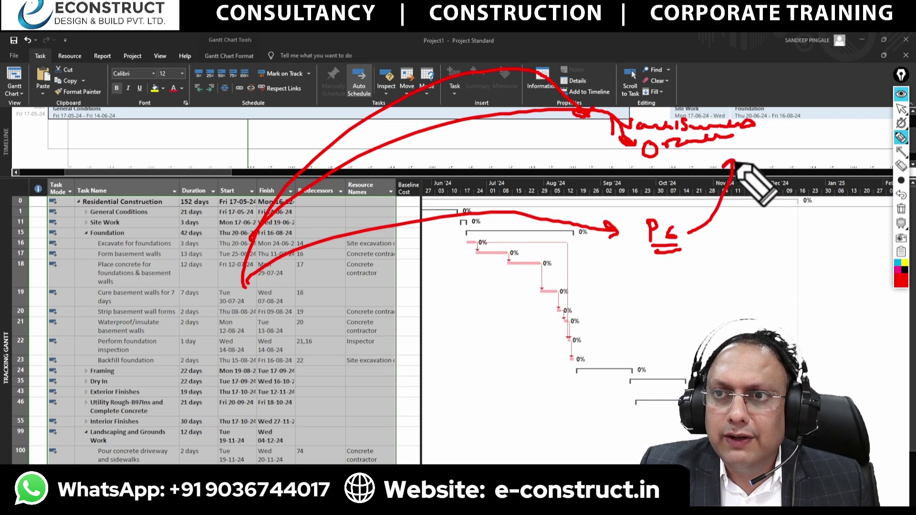
# Step: Write and underline the Pc, powerBI and AI notes, with an arrow from Foundation
pyautogui.moveTo(660, 277)
pyautogui.mouseDown()
pyautogui.moveTo(680, 273)
pyautogui.moveTo(713, 288)
pyautogui.mouseUp()
pyautogui.moveTo(374, 234)
pyautogui.mouseDown()
pyautogui.moveTo(478, 246)
pyautogui.moveTo(666, 316)
pyautogui.mouseUp()
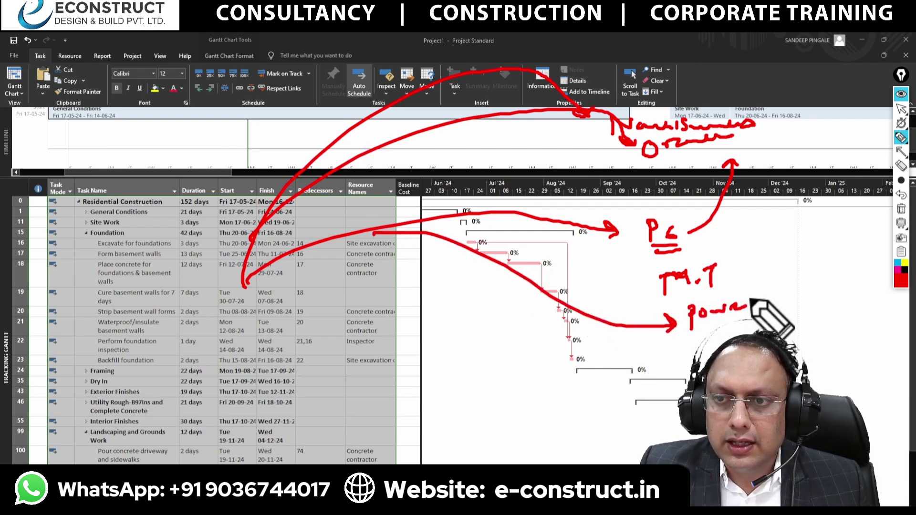
pyautogui.moveTo(764, 306); pyautogui.dragTo(787, 304)
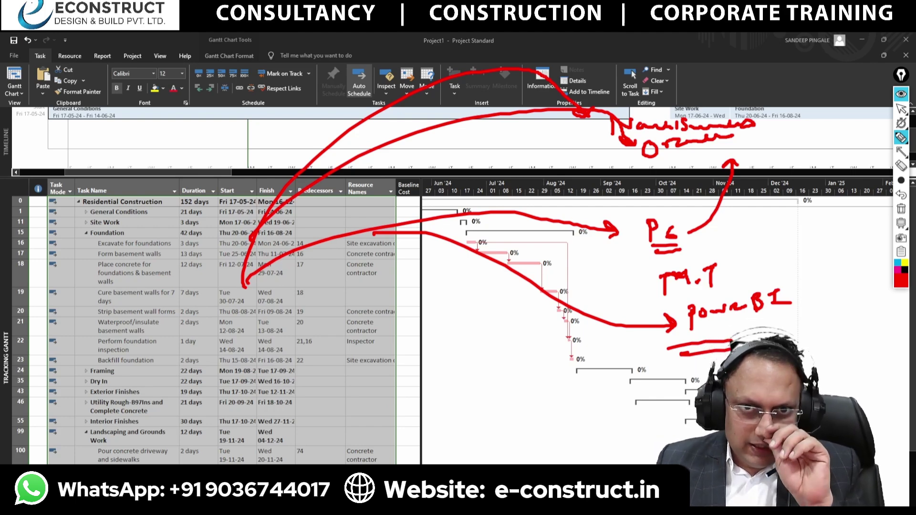
pyautogui.moveTo(515, 369)
pyautogui.mouseDown()
pyautogui.moveTo(525, 348)
pyautogui.moveTo(535, 364)
pyautogui.mouseUp()
pyautogui.moveTo(519, 358); pyautogui.dragTo(558, 348)
pyautogui.moveTo(549, 349); pyautogui.dragTo(549, 364)
pyautogui.click(525, 379)
pyautogui.moveTo(539, 366)
pyautogui.mouseDown()
pyautogui.moveTo(559, 362)
pyautogui.moveTo(557, 374)
pyautogui.mouseUp()
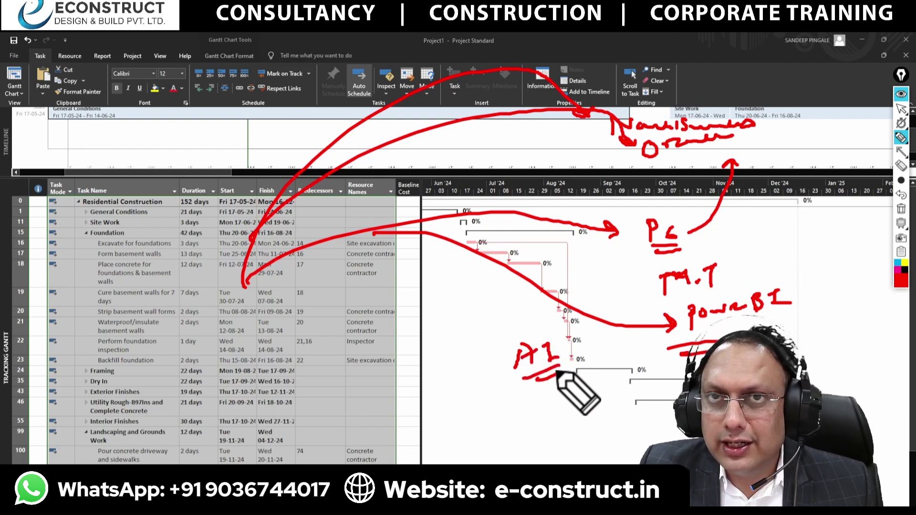